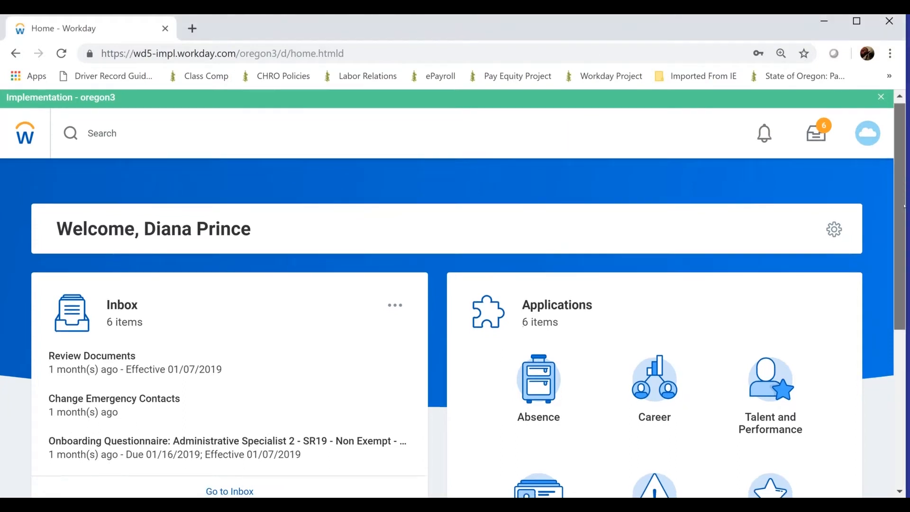
# - Open the signed-in worker's own profile from the home page
pyautogui.scroll(-1, 903, 217)
pyautogui.scroll(-1, 903, 225)
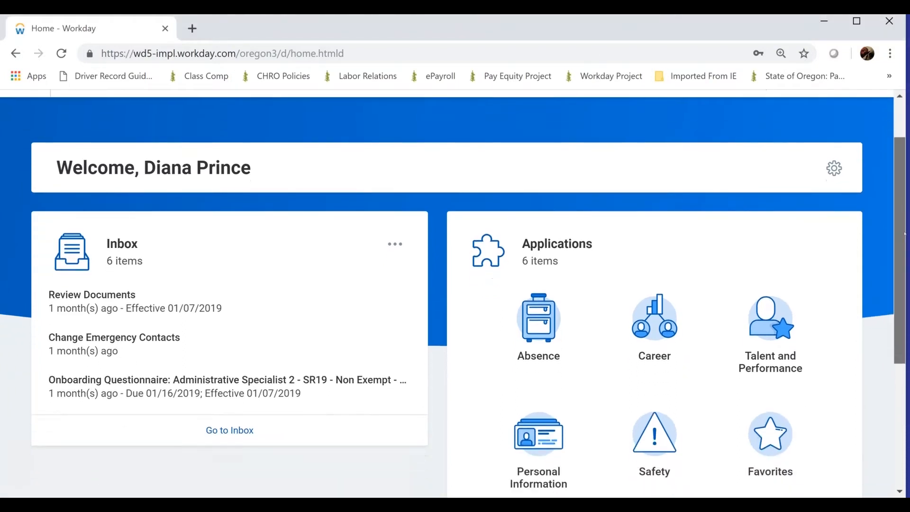
pyautogui.scroll(1, 904, 232)
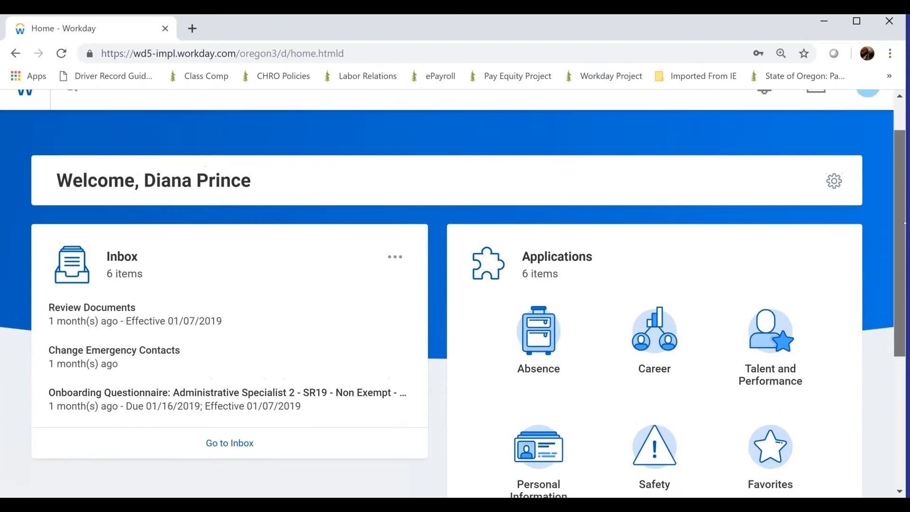
pyautogui.scroll(2, 904, 213)
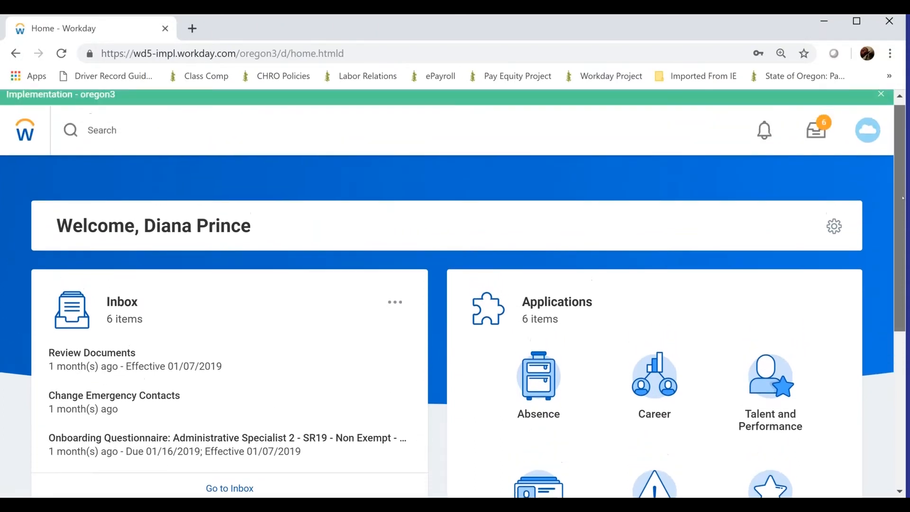
pyautogui.click(876, 141)
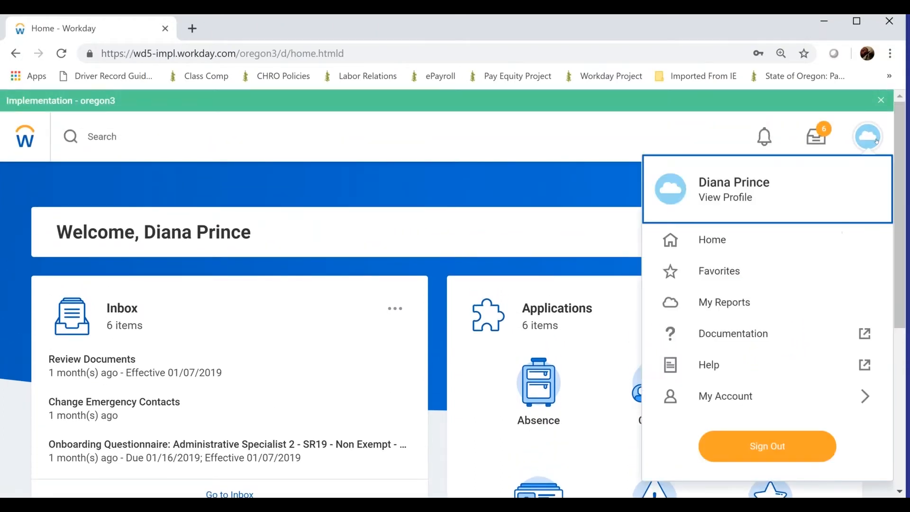
pyautogui.click(744, 213)
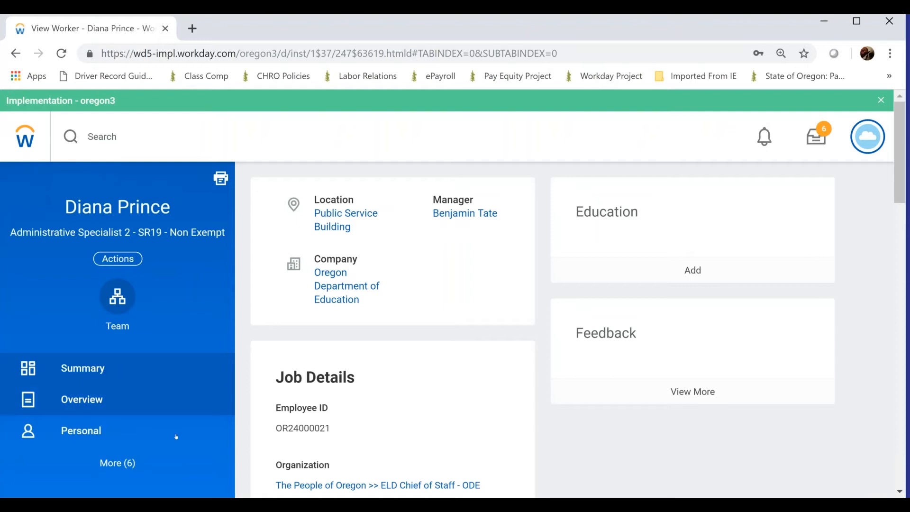
# - Expand the full list of profile sections and open the Career section
pyautogui.click(127, 463)
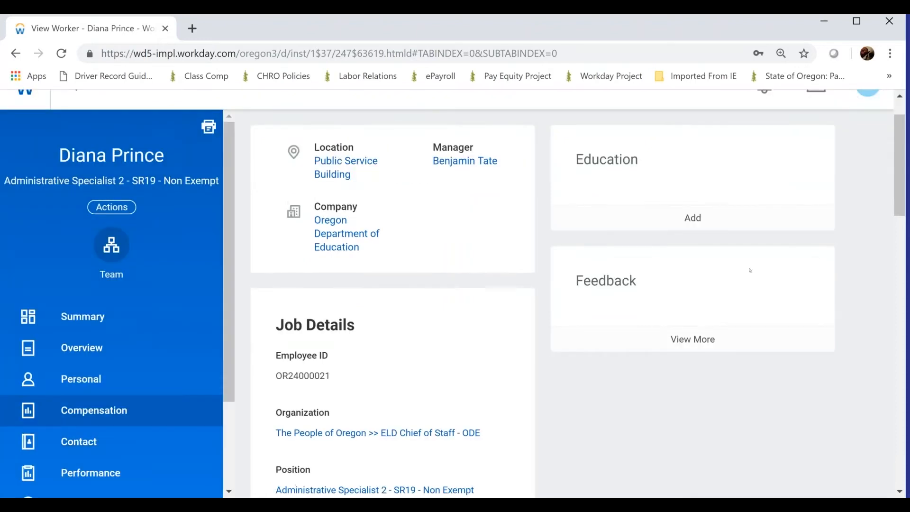
pyautogui.scroll(-2, 425, 220)
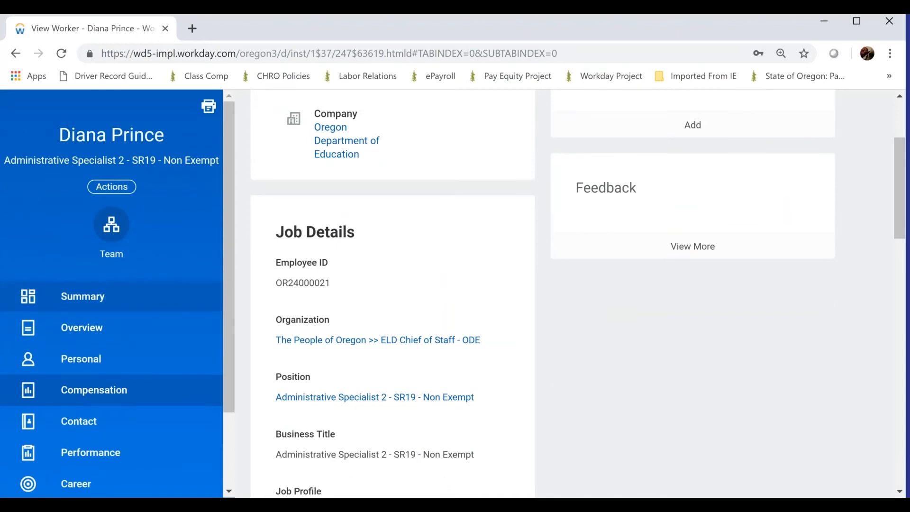
pyautogui.scroll(-1, 228, 303)
pyautogui.moveTo(228, 303); pyautogui.dragTo(229, 359)
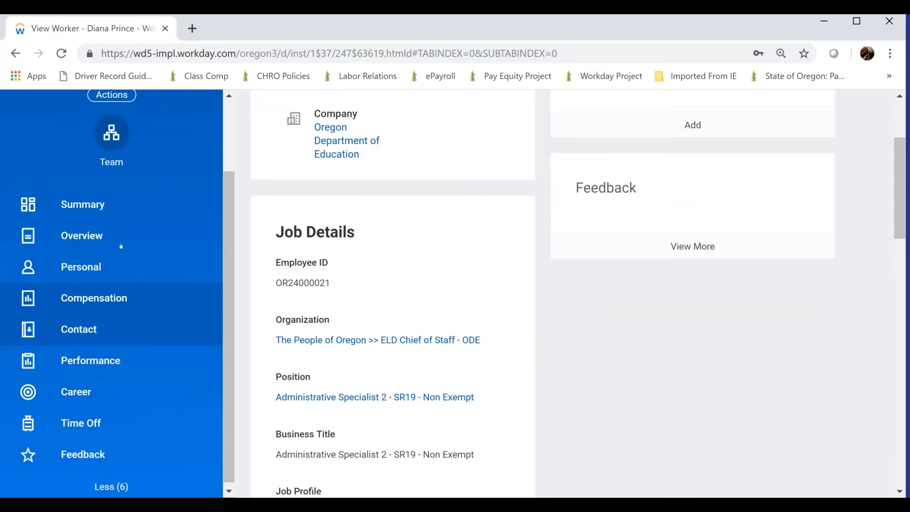
pyautogui.click(89, 387)
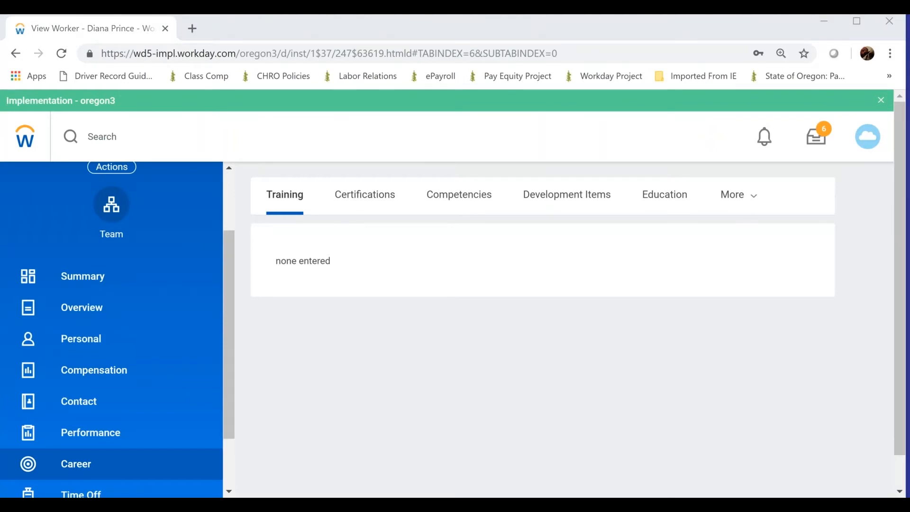
# - Look through the additional career categories and view the Work Experience records
pyautogui.click(899, 265)
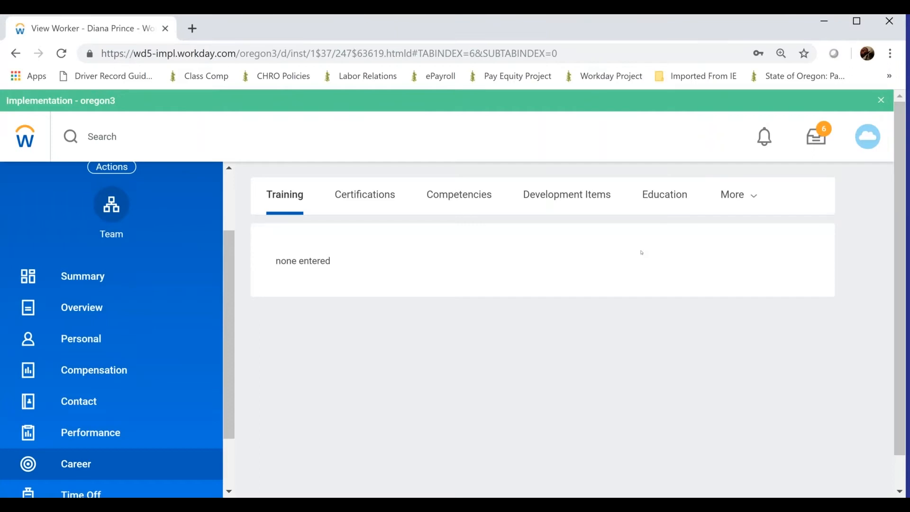
pyautogui.click(735, 194)
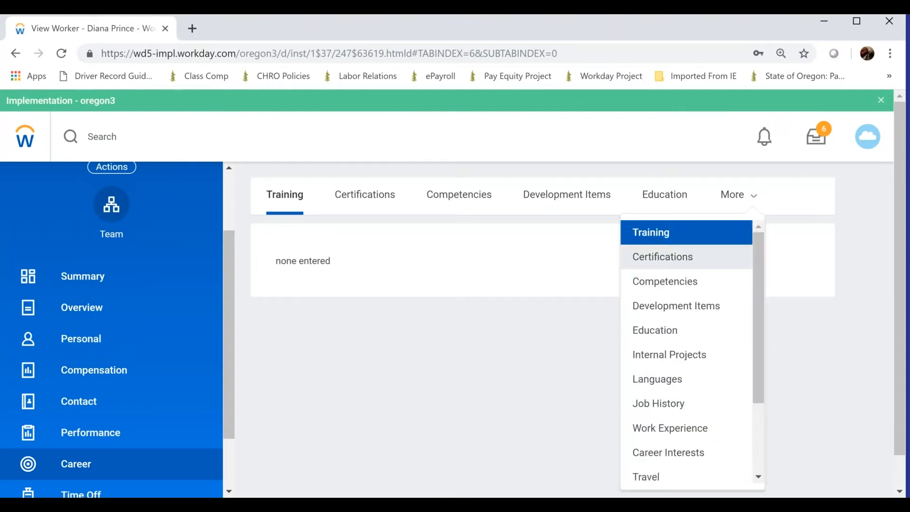
pyautogui.moveTo(753, 278); pyautogui.dragTo(755, 307)
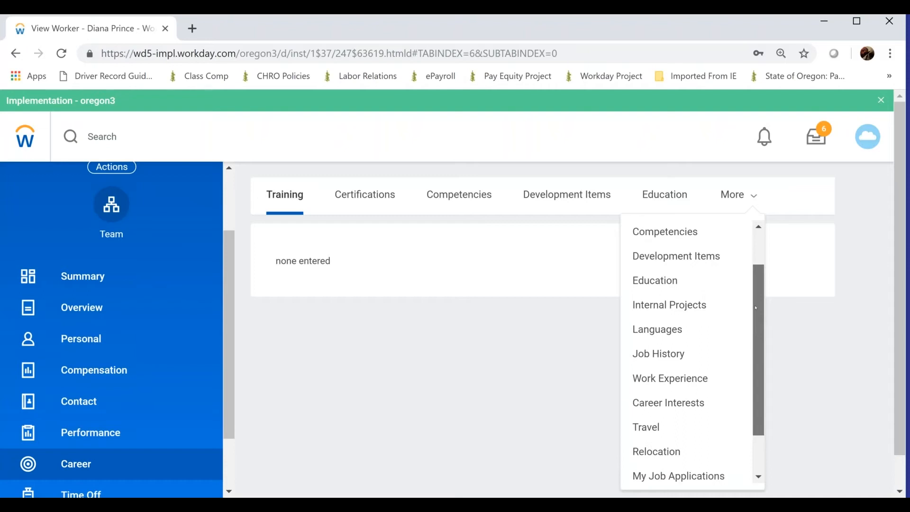
pyautogui.moveTo(755, 314); pyautogui.dragTo(756, 333)
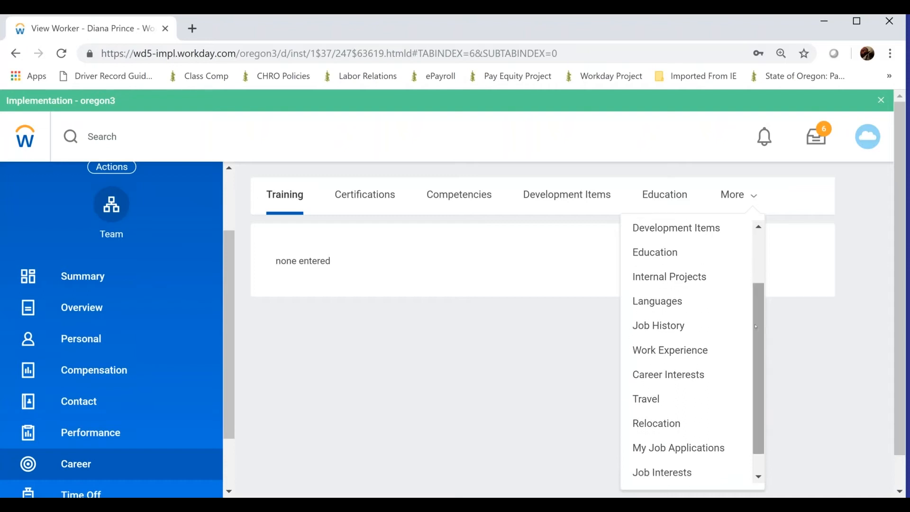
pyautogui.click(698, 351)
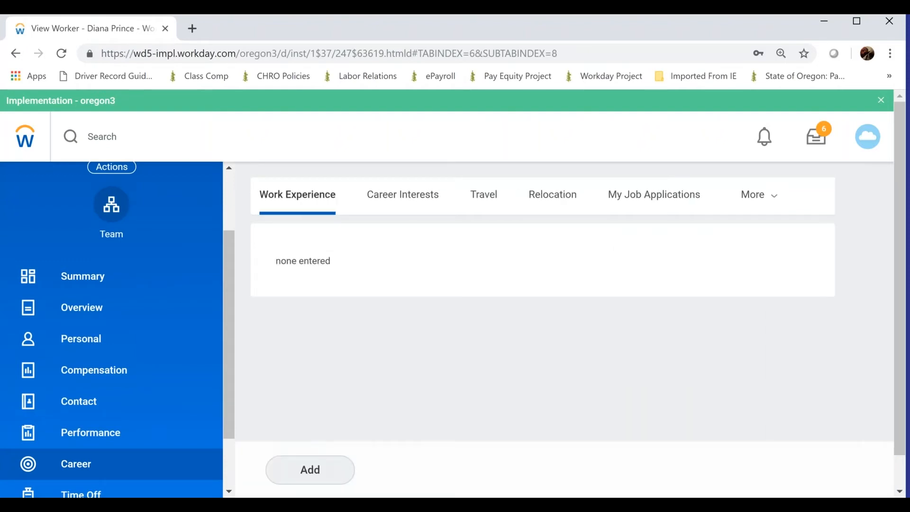
# - Switch to the Job History records and start adding a new job history entry
pyautogui.click(775, 199)
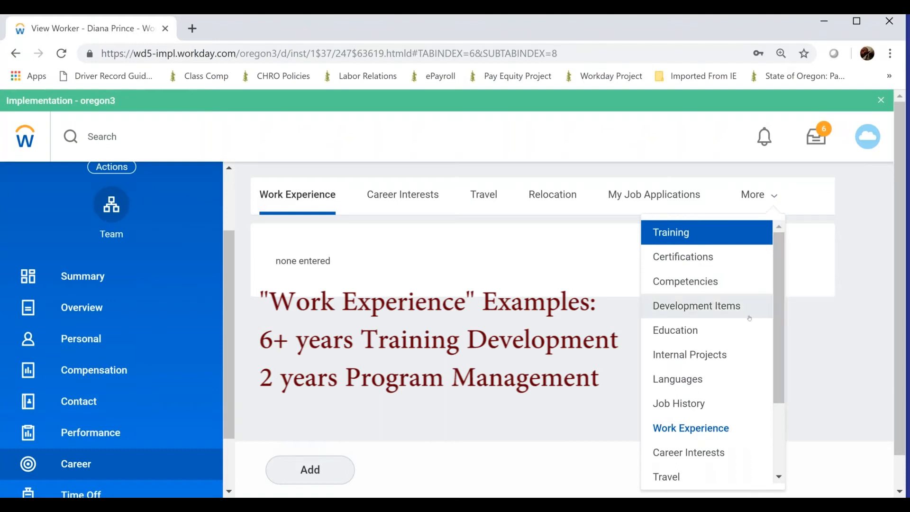
pyautogui.click(688, 402)
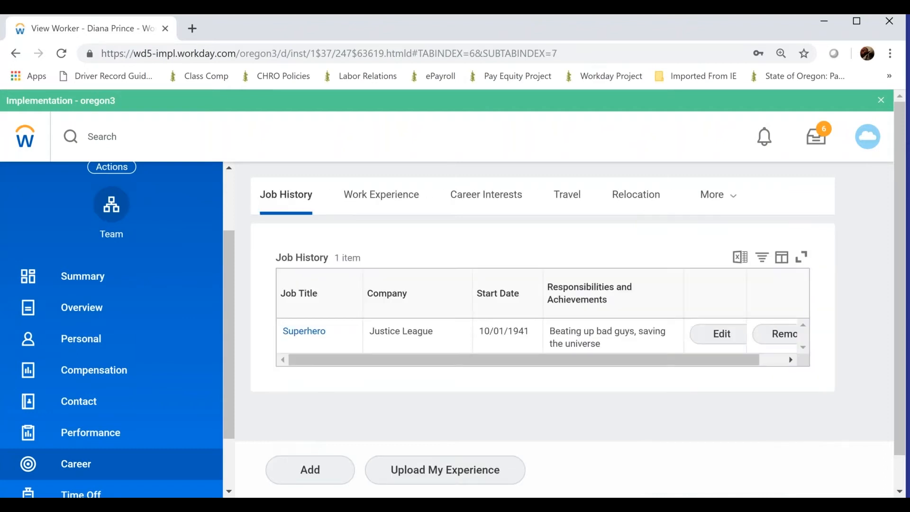
pyautogui.moveTo(899, 290); pyautogui.dragTo(899, 293)
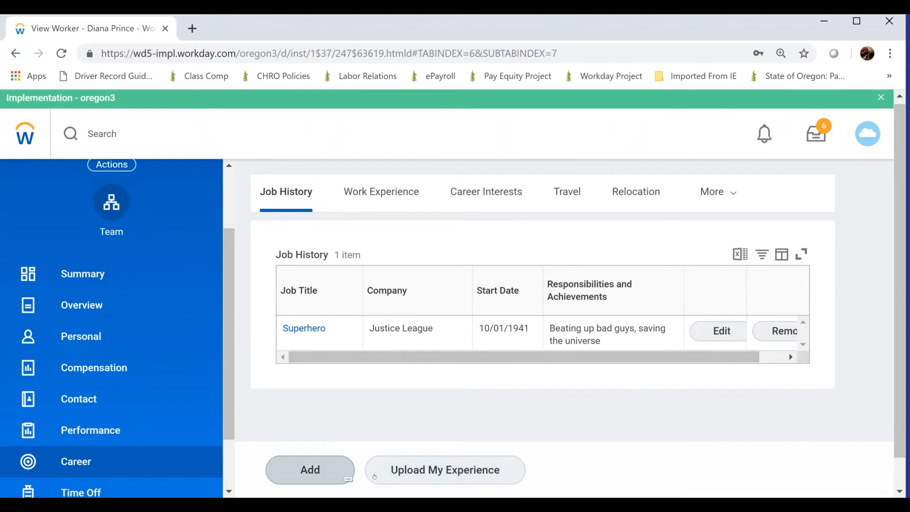
pyautogui.click(332, 475)
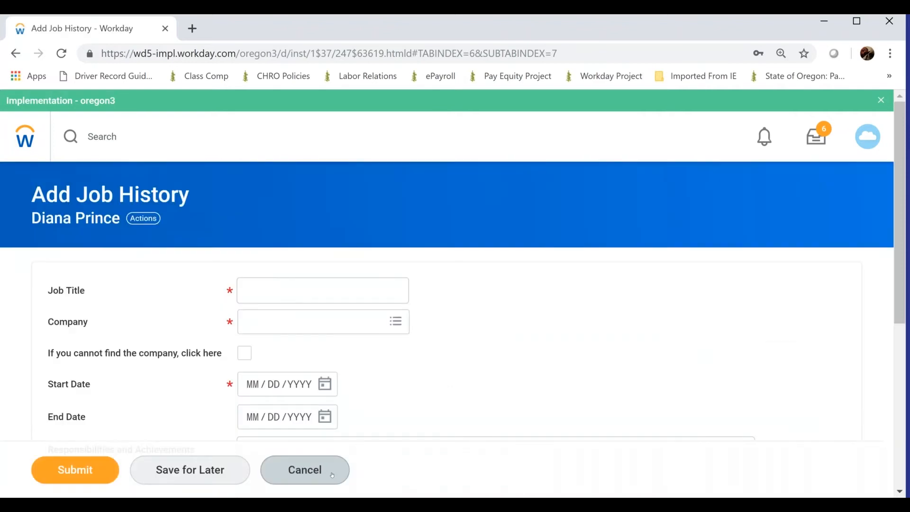
# - Set the job title of the new job history entry to Policy Analyst
pyautogui.moveTo(900, 272); pyautogui.dragTo(904, 333)
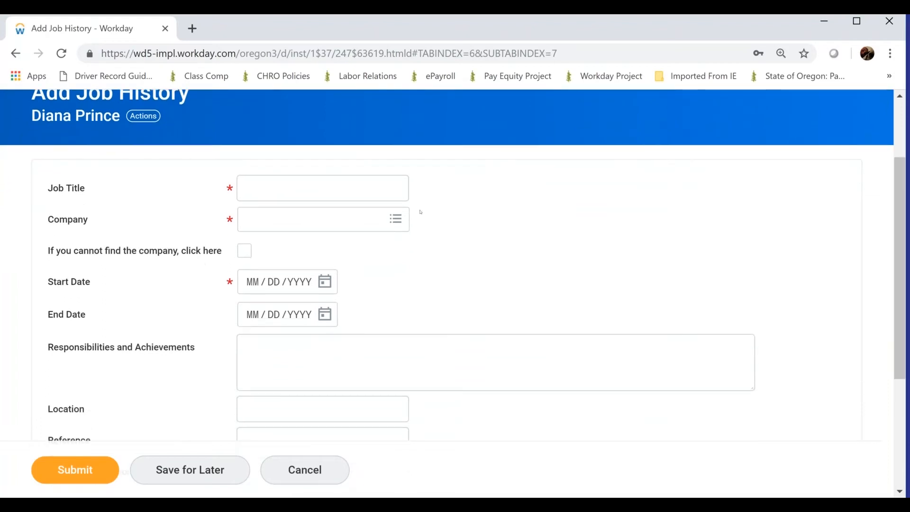
pyautogui.click(351, 181)
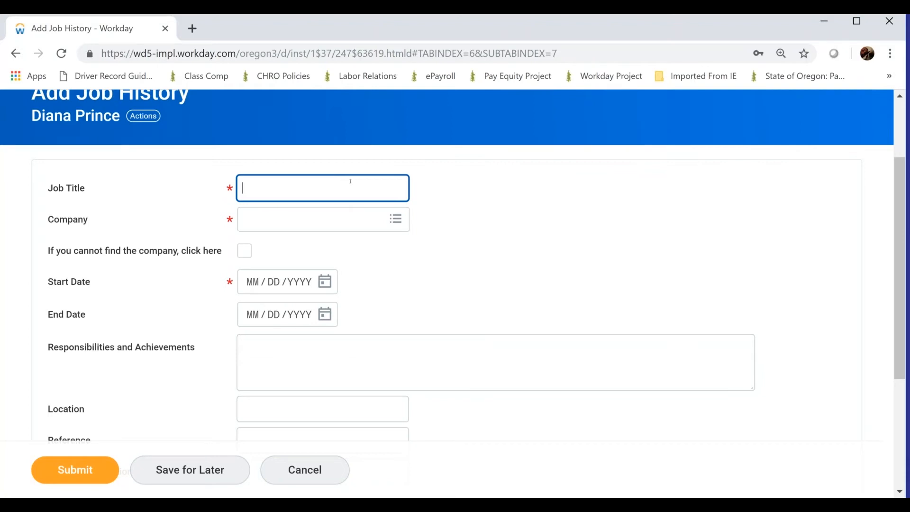
pyautogui.write('Policy Analyst')
pyautogui.press('Tab')
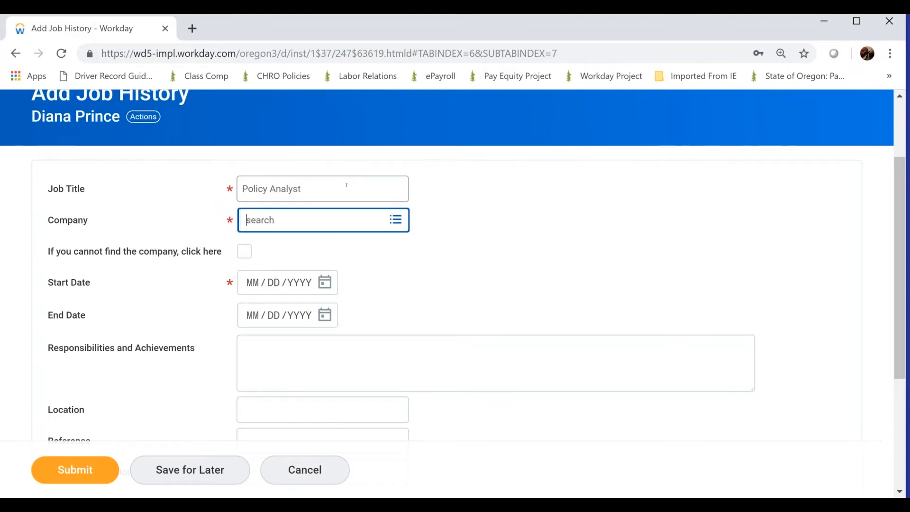
# - Search the companies for Nike and select Nike as the employer
pyautogui.write('Nike')
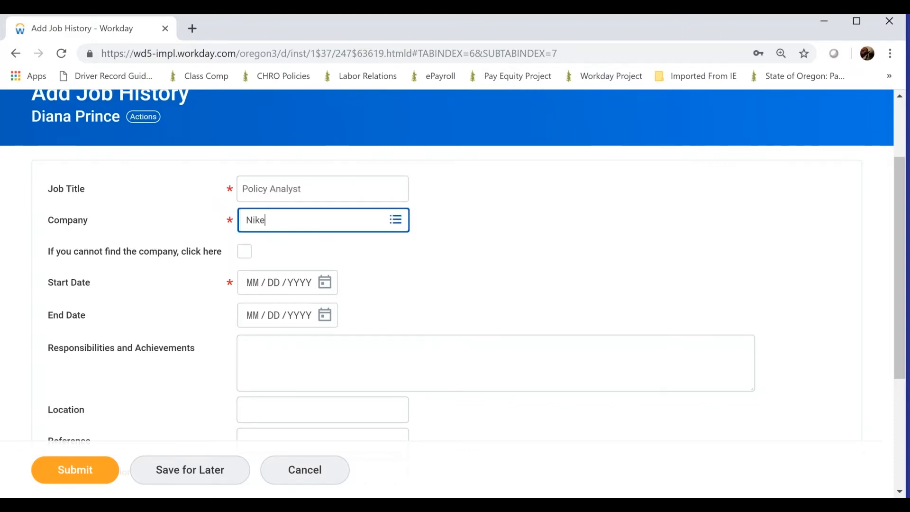
pyautogui.press('Return')
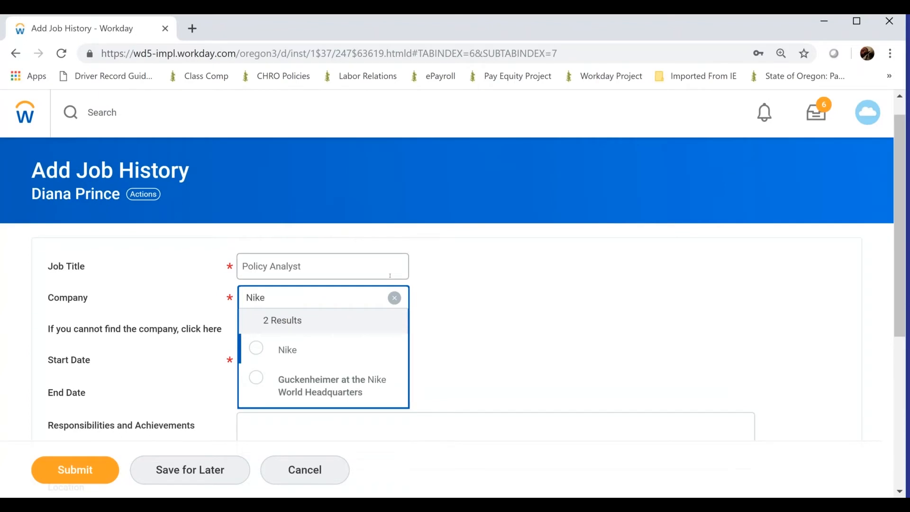
pyautogui.click(284, 349)
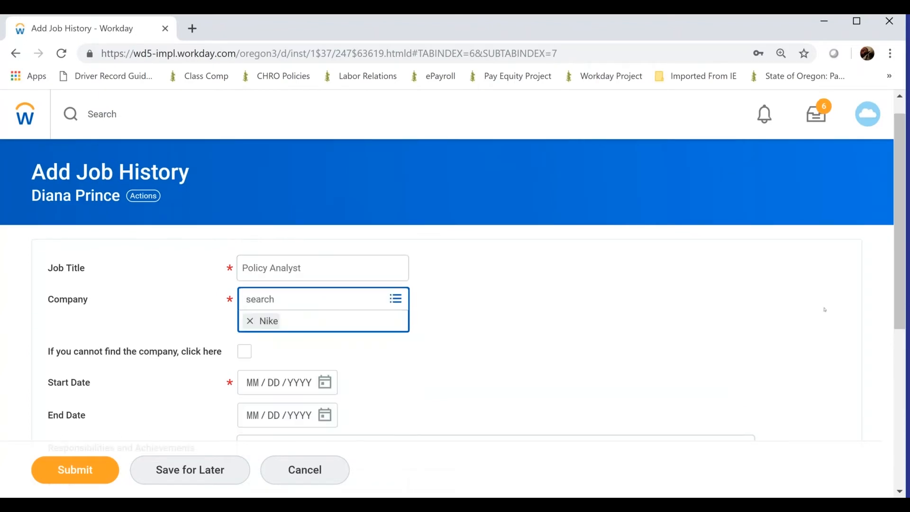
# - Turn on the option for a company that cannot be found, and turn it back off
pyautogui.moveTo(905, 282); pyautogui.dragTo(905, 322)
pyautogui.click(405, 293)
pyautogui.click(244, 256)
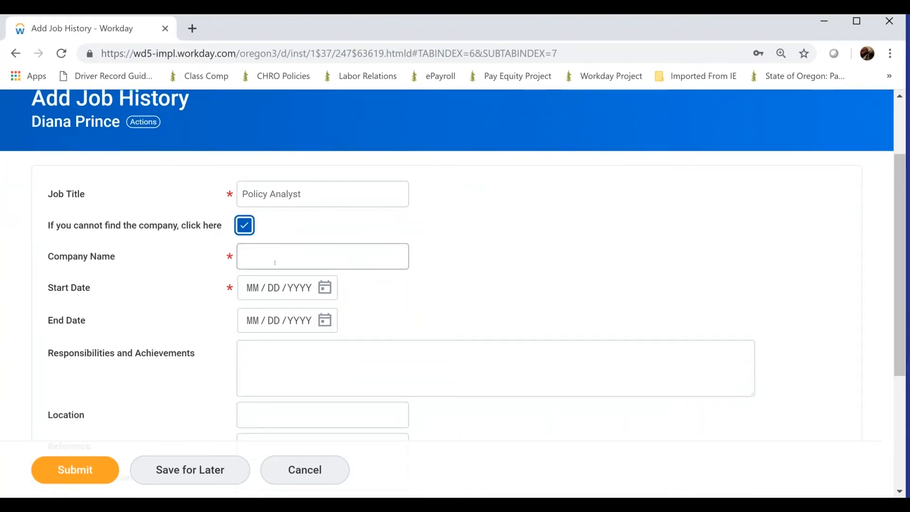
pyautogui.click(245, 226)
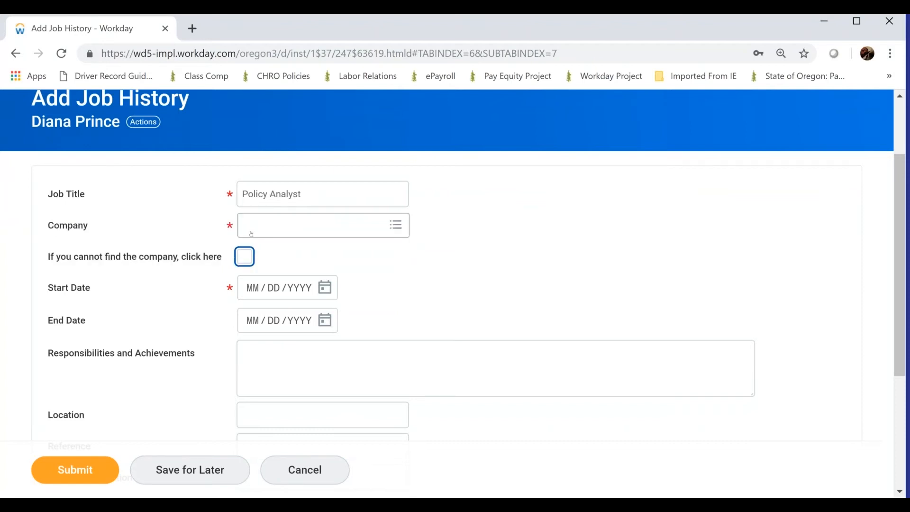
# - Enter Nike again as the company of the job history entry
pyautogui.click(269, 227)
pyautogui.write('Nike')
pyautogui.press('Return')
pyautogui.press('Return')
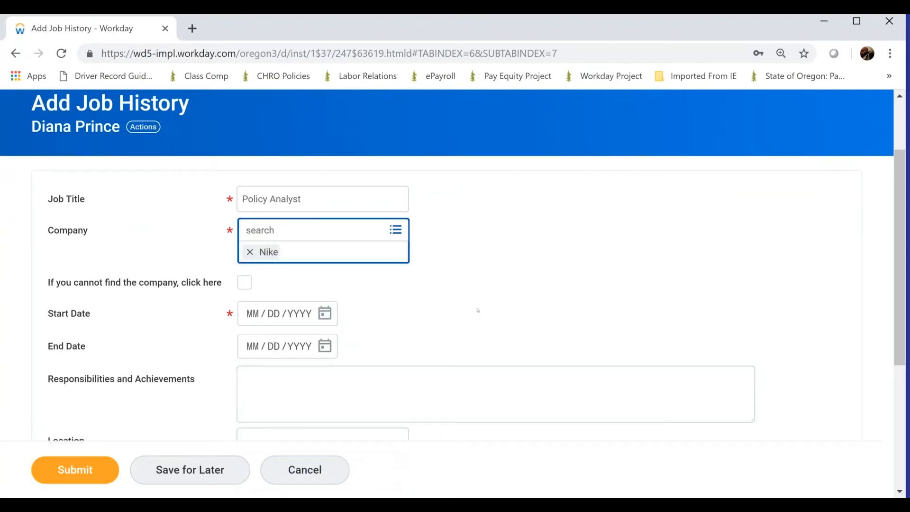
# - Set the job's start date to 01/01/2018
pyautogui.click(325, 292)
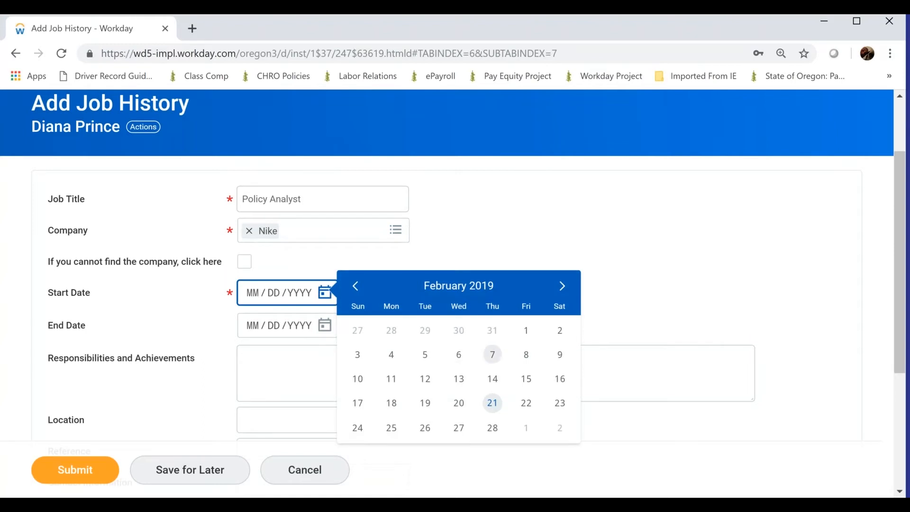
pyautogui.click(354, 286)
pyautogui.click(354, 287)
pyautogui.click(353, 286)
pyautogui.click(353, 287)
pyautogui.click(353, 287)
pyautogui.click(353, 288)
pyautogui.click(352, 287)
pyautogui.click(352, 288)
pyautogui.click(353, 287)
pyautogui.click(353, 288)
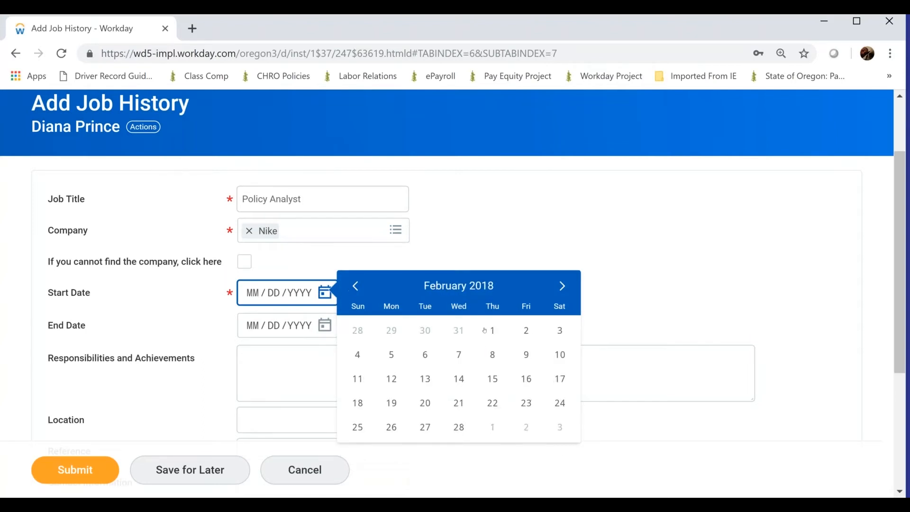
pyautogui.click(358, 291)
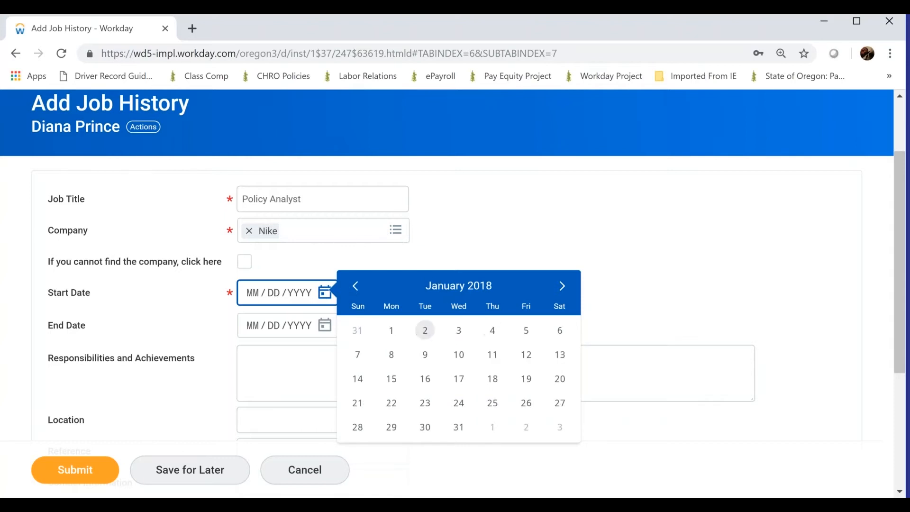
pyautogui.click(391, 330)
# - Set the job's end date to 01/01/2019
pyautogui.click(325, 326)
pyautogui.click(349, 186)
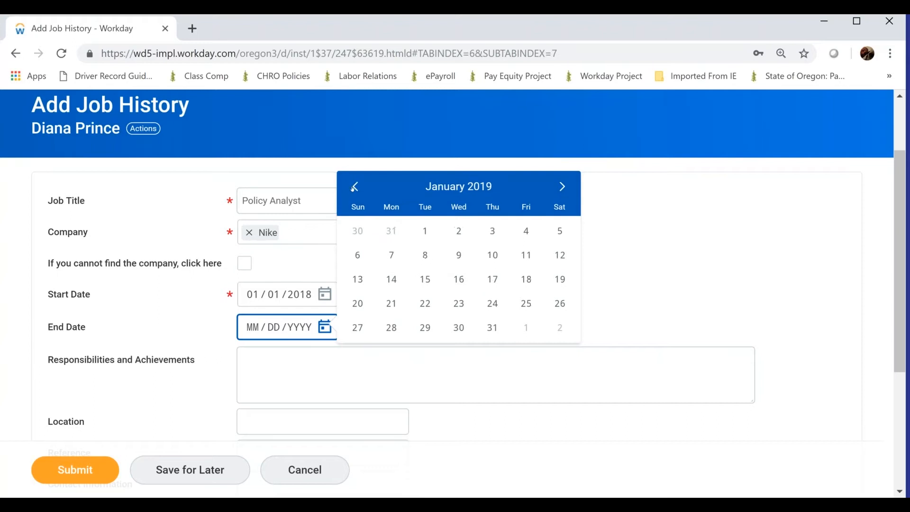
pyautogui.click(425, 231)
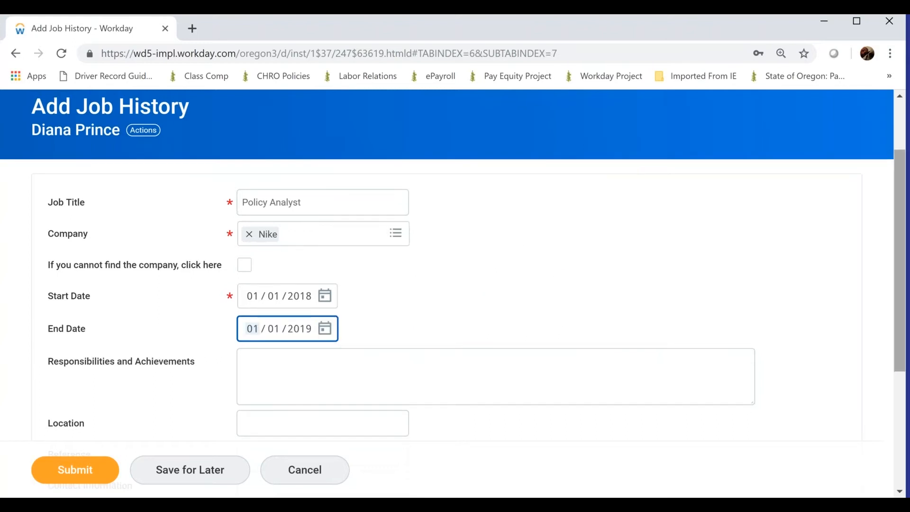
# - Enter "Was really great at my job" as the responsibilities and achievements, and "Beaverton, OR" as the location
pyautogui.scroll(-1, 900, 277)
pyautogui.moveTo(902, 277); pyautogui.dragTo(901, 334)
pyautogui.click(404, 231)
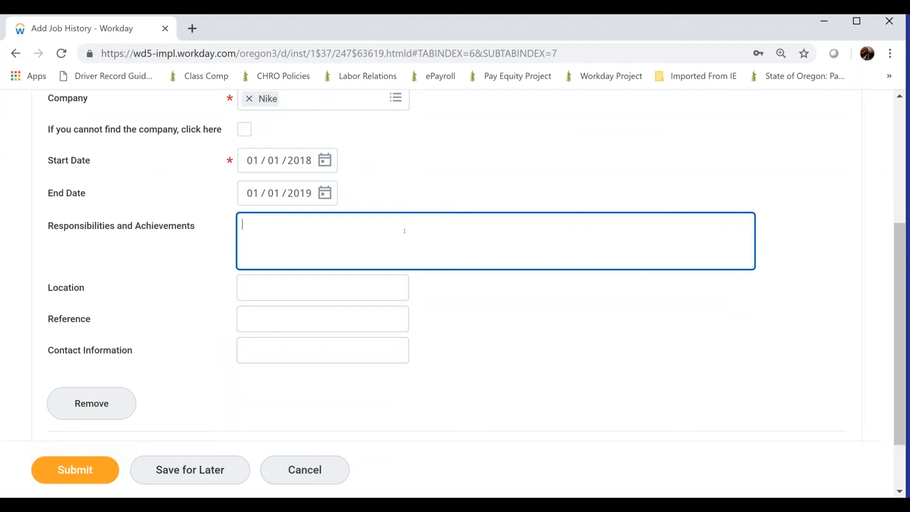
pyautogui.write('Was really great at my job')
pyautogui.press('Tab')
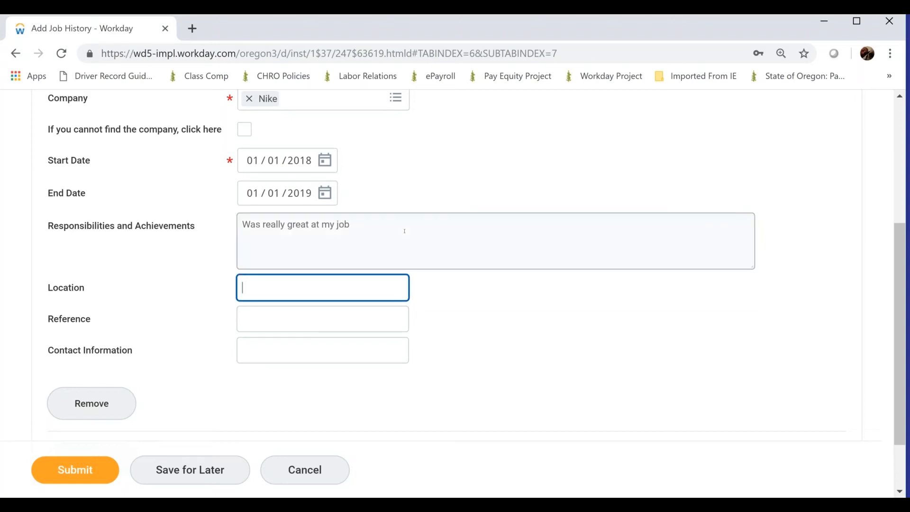
pyautogui.write('Beaverton, OR')
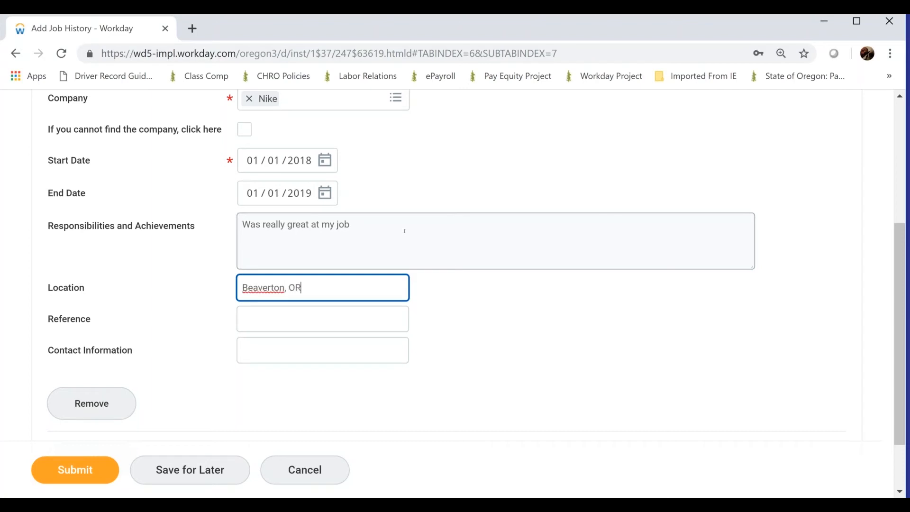
# - Enter "Old Supervisor" as the reference with a contact phone number, and submit the job history entry
pyautogui.press('Tab')
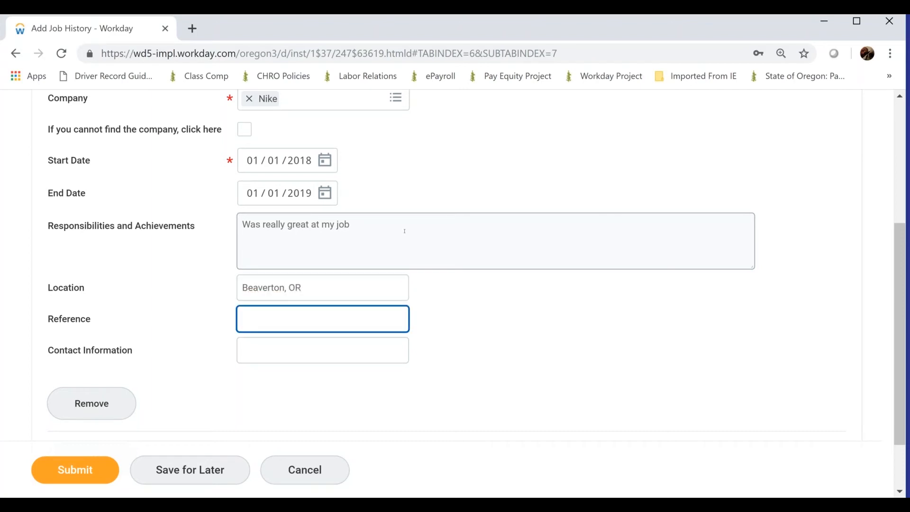
pyautogui.write('Old Supervisor')
pyautogui.press('Tab')
pyautogui.write('(503) 555-5555')
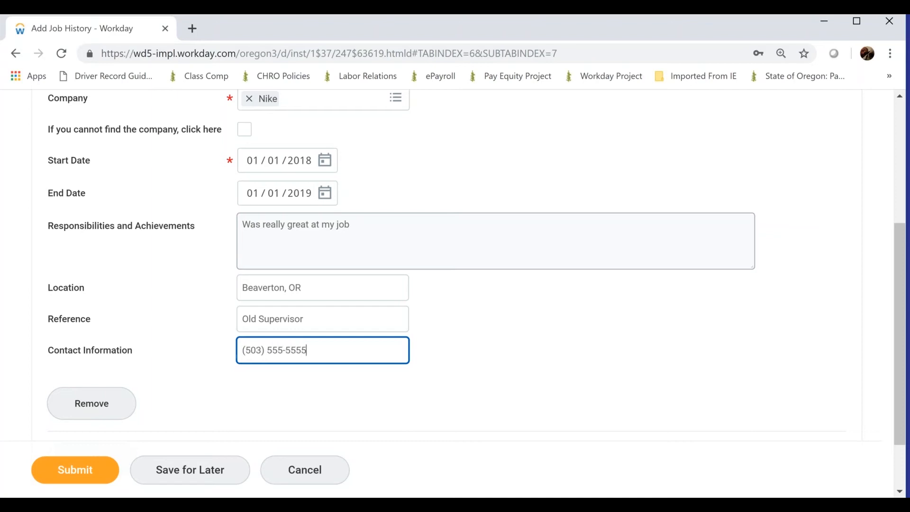
pyautogui.click(74, 470)
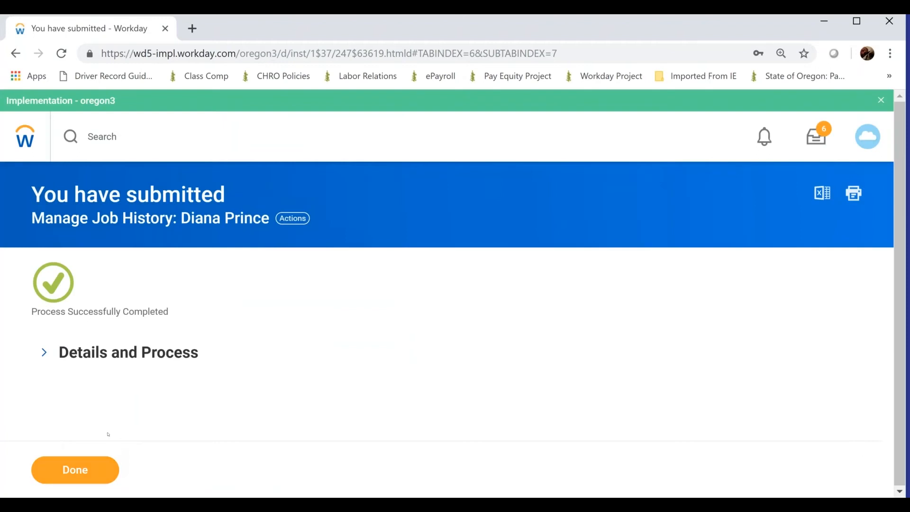
pyautogui.click(96, 458)
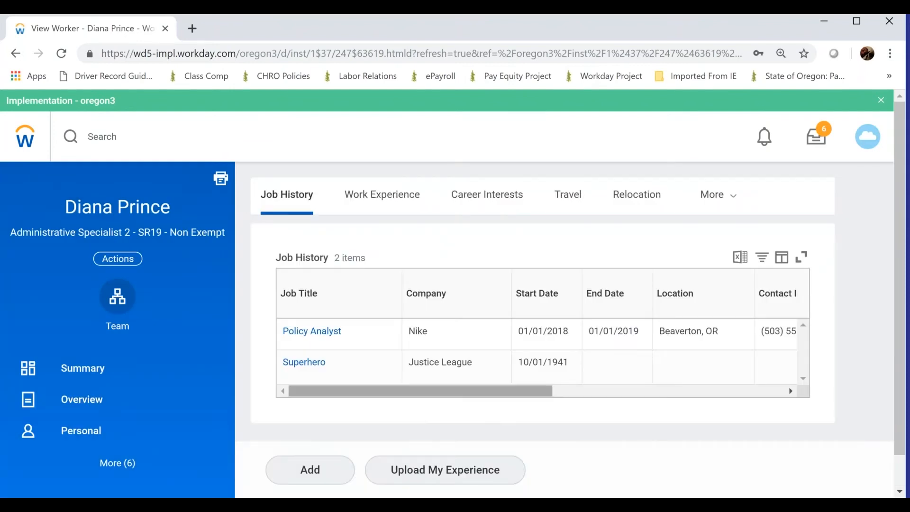
# - Upload the résumé file Sample_Resume_Workday.docx as the worker's experience
pyautogui.moveTo(903, 300); pyautogui.dragTo(904, 320)
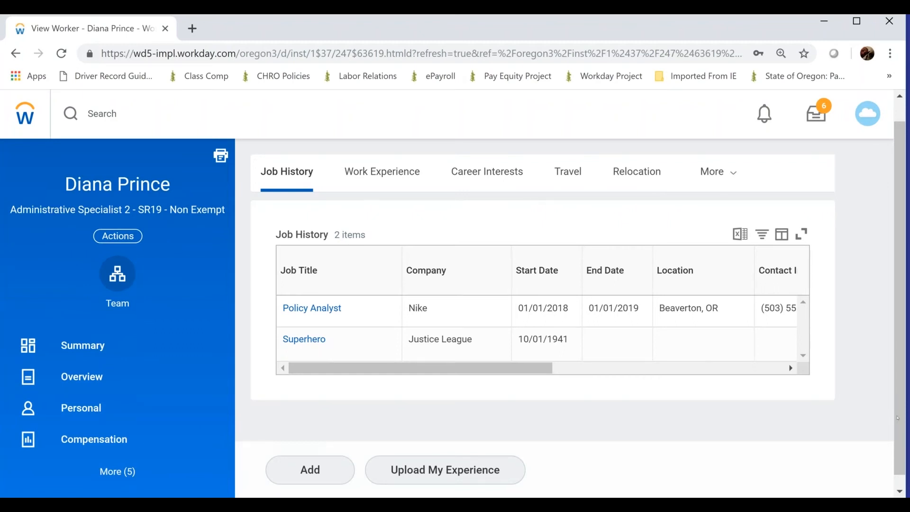
pyautogui.click(505, 467)
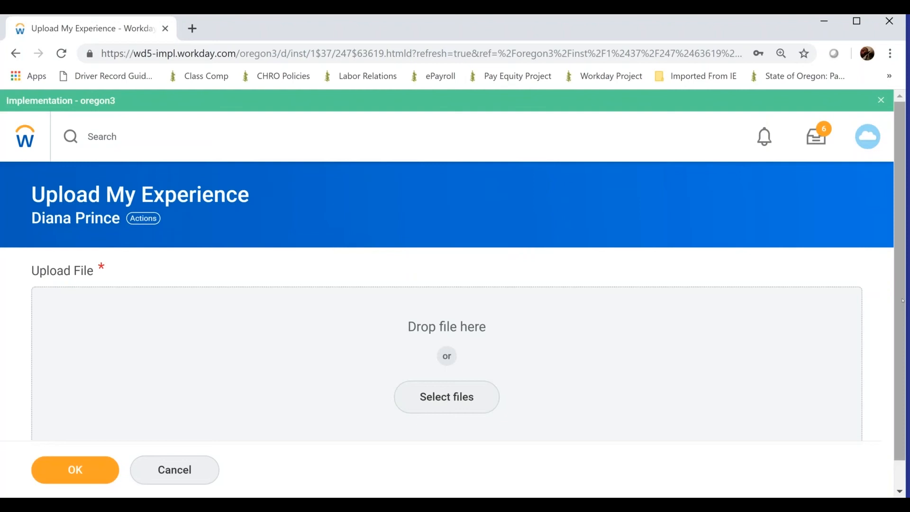
pyautogui.scroll(-1, 902, 305)
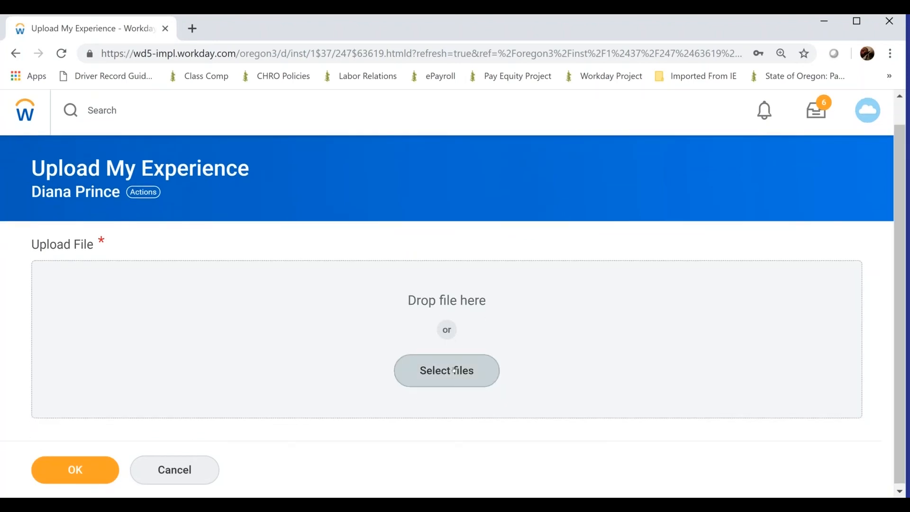
pyautogui.click(446, 370)
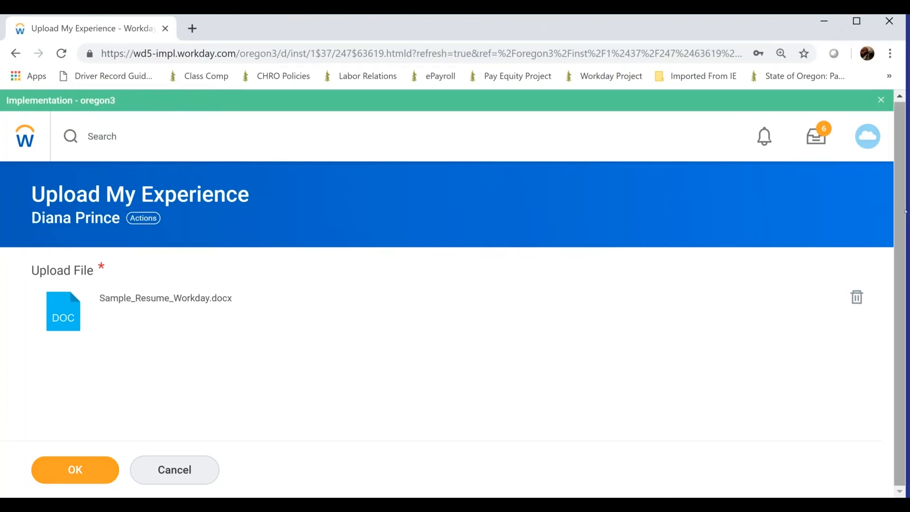
pyautogui.click(93, 471)
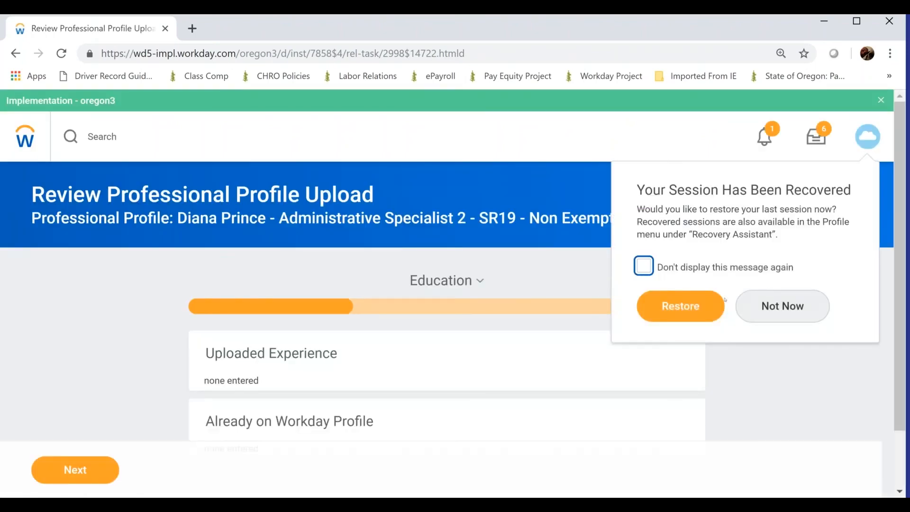
# - Decline restoring the last session and advance the profile upload review from Education to Job History
pyautogui.click(782, 306)
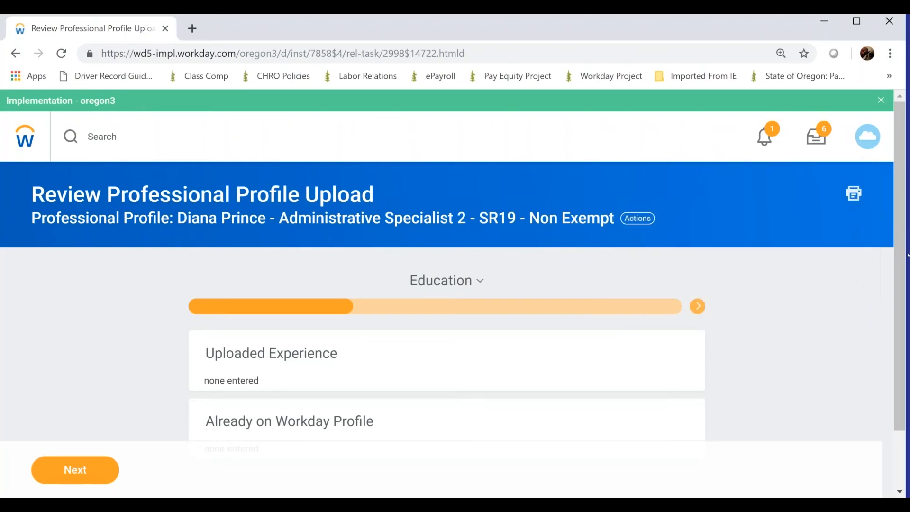
pyautogui.scroll(-3, 902, 257)
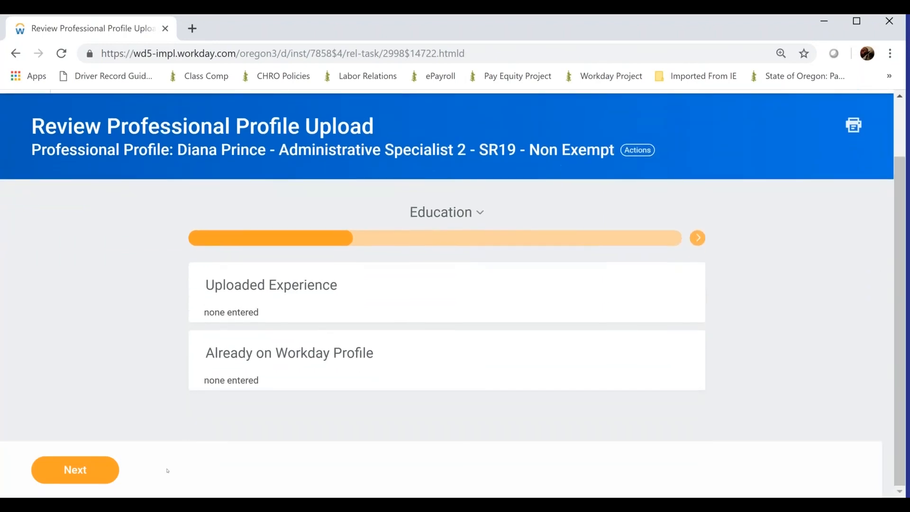
pyautogui.click(93, 471)
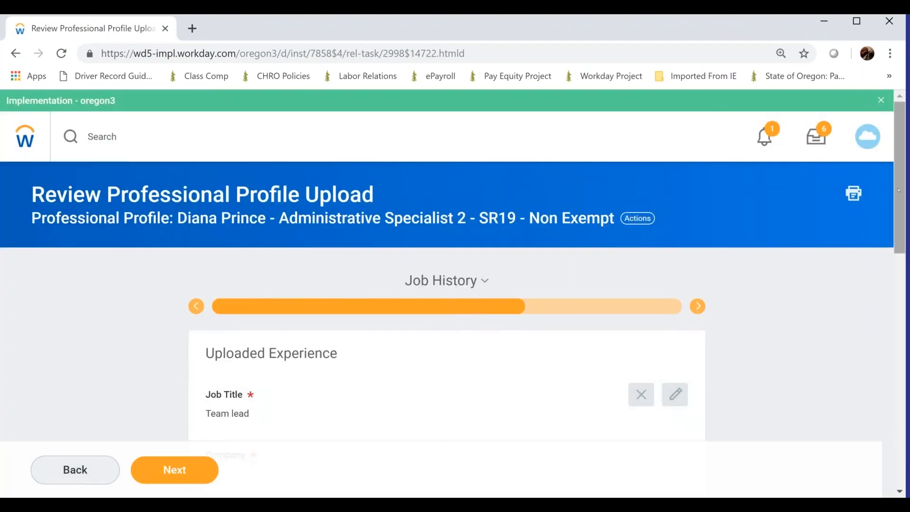
pyautogui.moveTo(898, 190); pyautogui.dragTo(896, 231)
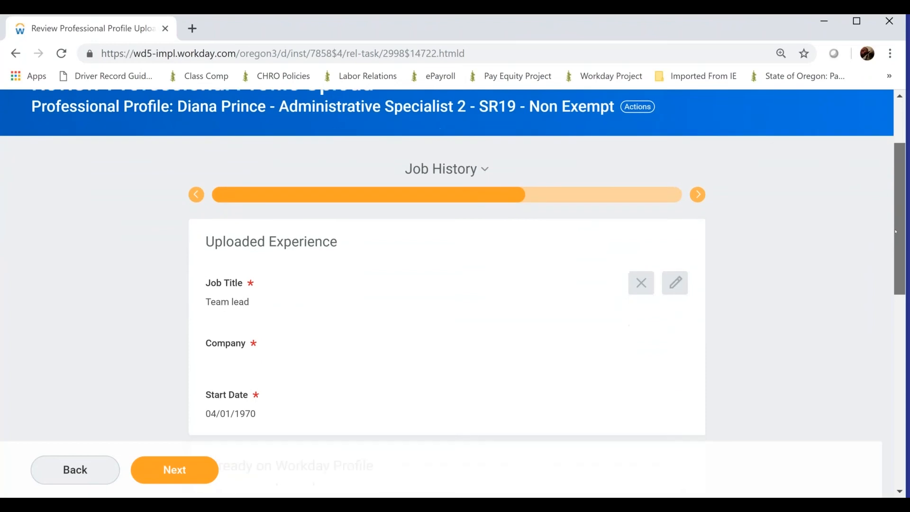
pyautogui.click(76, 481)
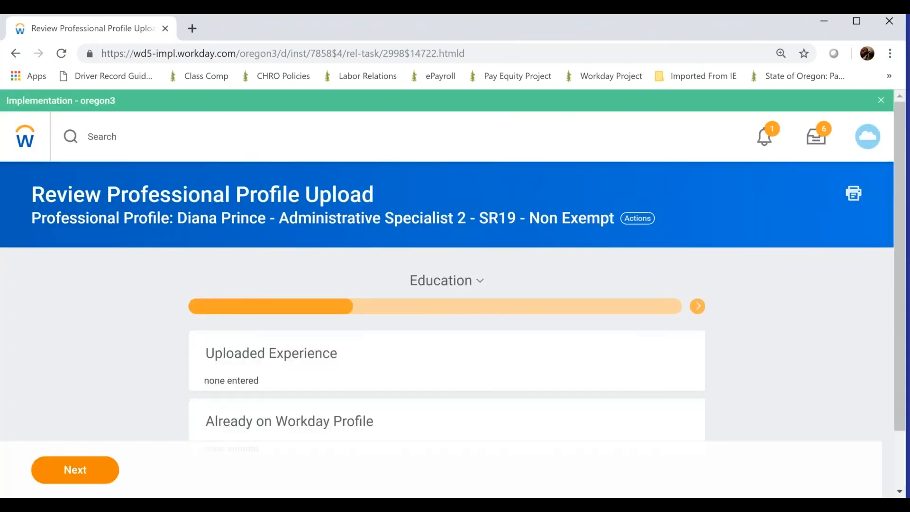
pyautogui.moveTo(900, 286); pyautogui.dragTo(900, 348)
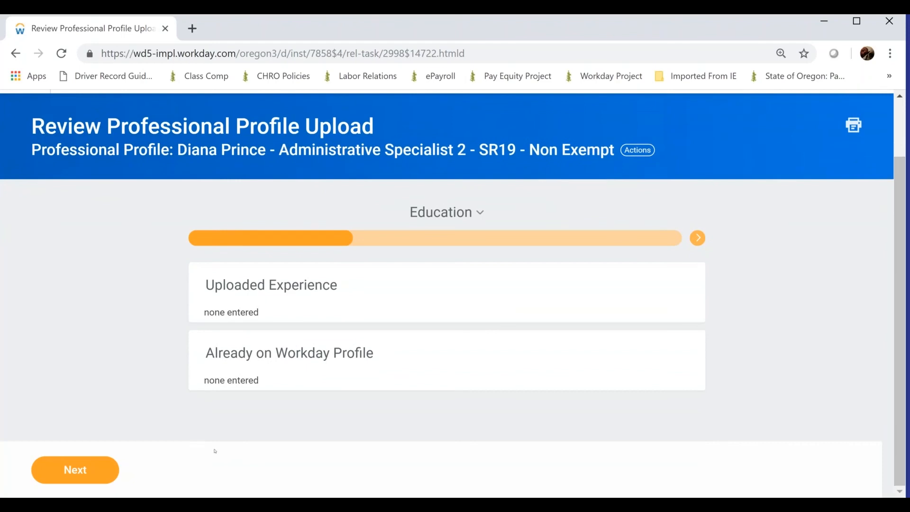
pyautogui.click(75, 473)
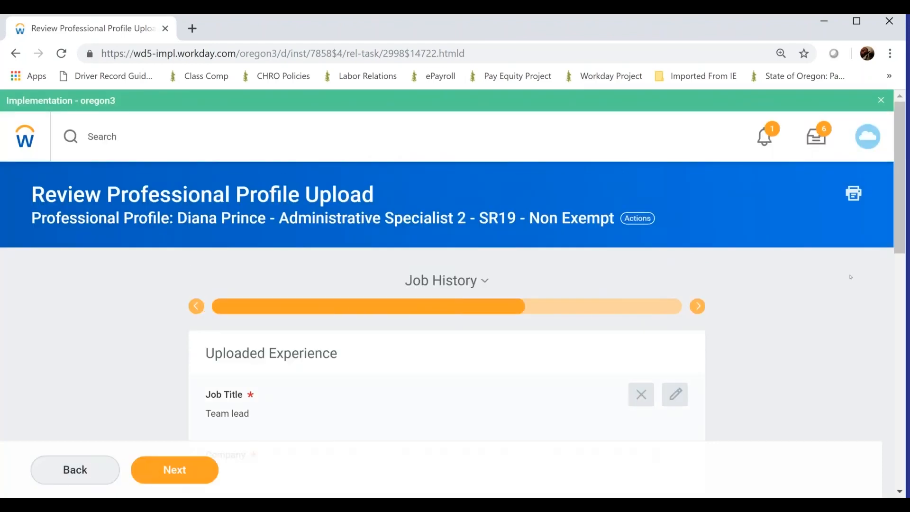
# - Edit the uploaded Team lead job, set its company name to "Test Company", and save the entry
pyautogui.moveTo(900, 241); pyautogui.dragTo(897, 319)
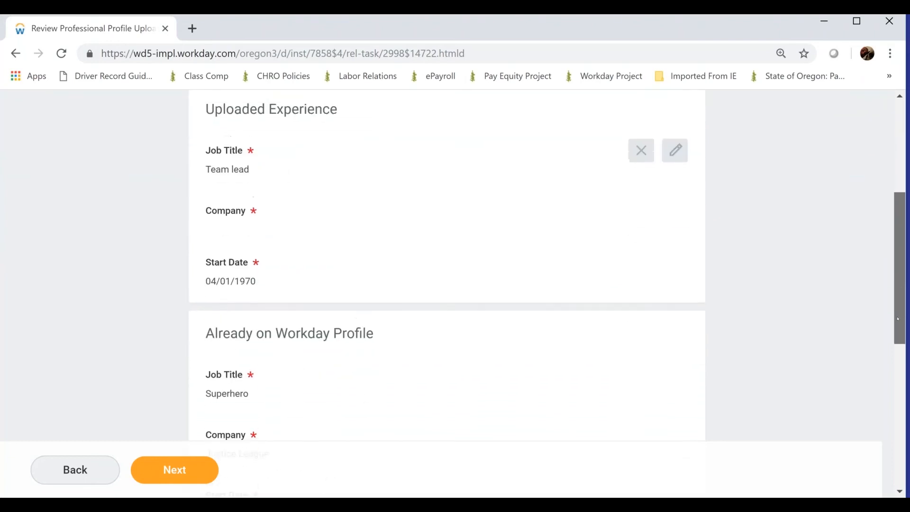
pyautogui.moveTo(897, 320)
pyautogui.mouseDown()
pyautogui.moveTo(898, 347)
pyautogui.moveTo(898, 308)
pyautogui.mouseUp()
pyautogui.click(676, 183)
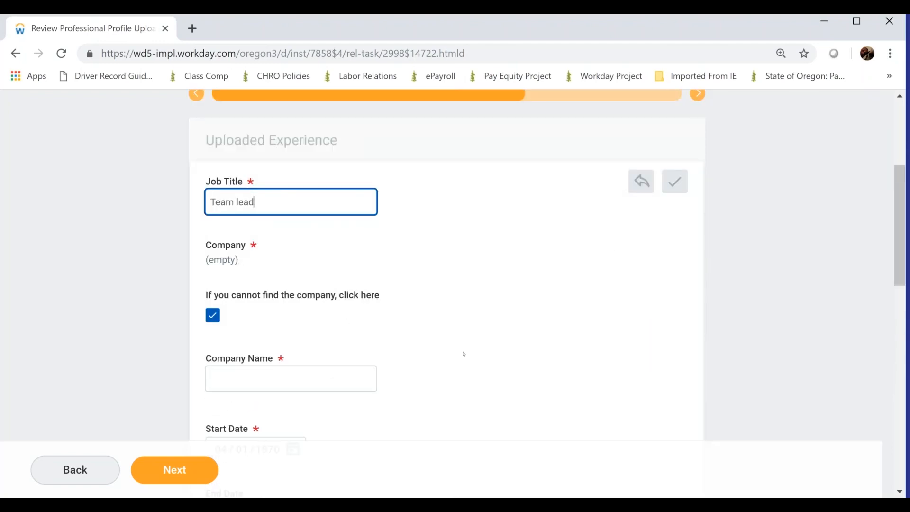
pyautogui.click(342, 379)
pyautogui.write('Test Company')
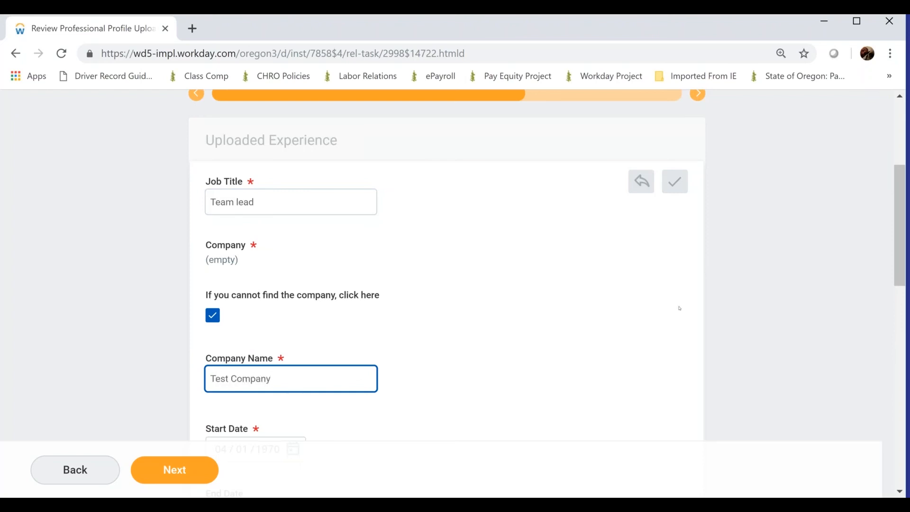
pyautogui.moveTo(897, 211); pyautogui.dragTo(898, 281)
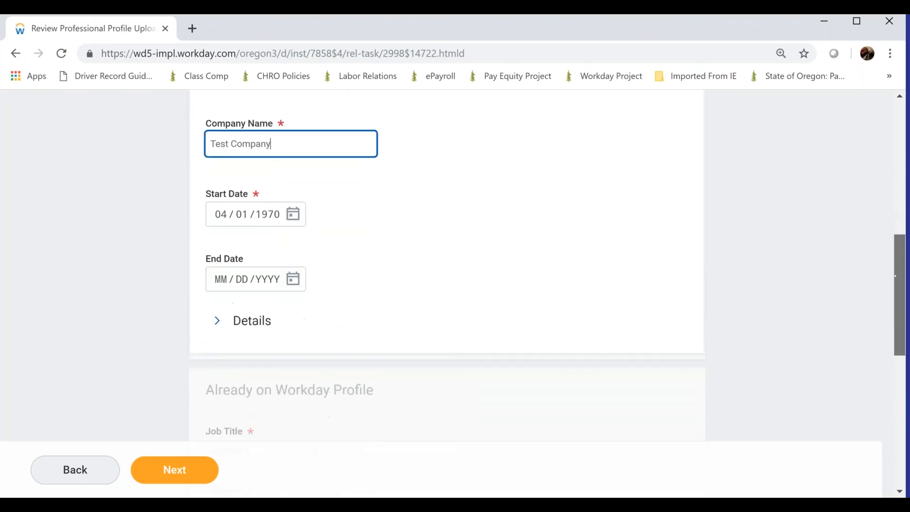
pyautogui.click(296, 284)
pyautogui.click(455, 279)
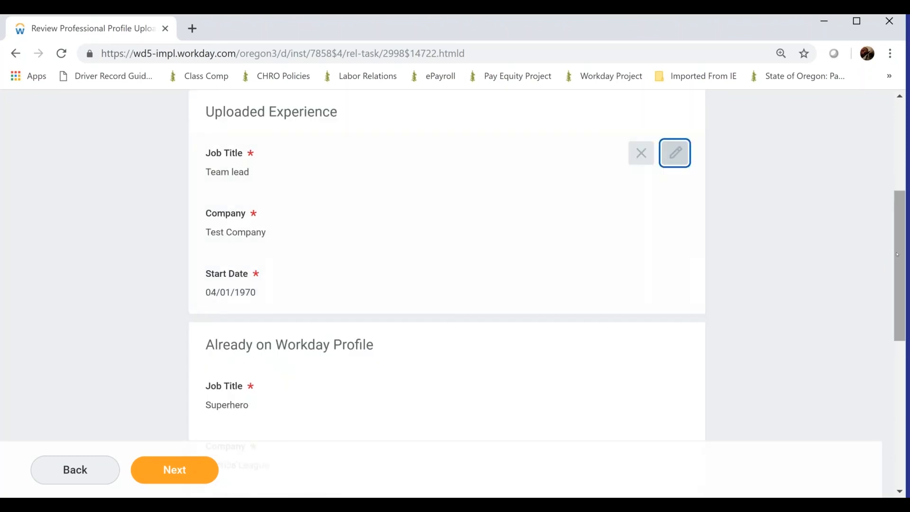
# - Finish the Job History review and submit the professional profile upload, returning to the home page
pyautogui.moveTo(898, 256); pyautogui.dragTo(899, 363)
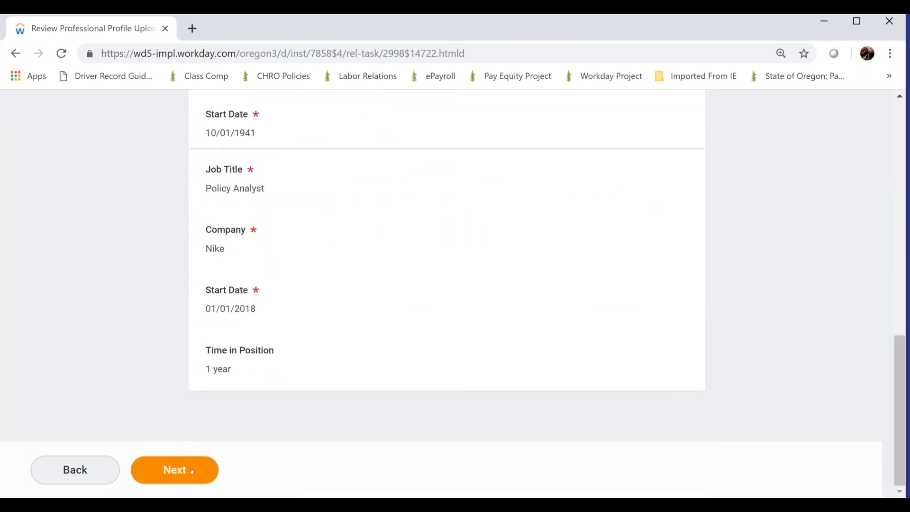
pyautogui.click(187, 469)
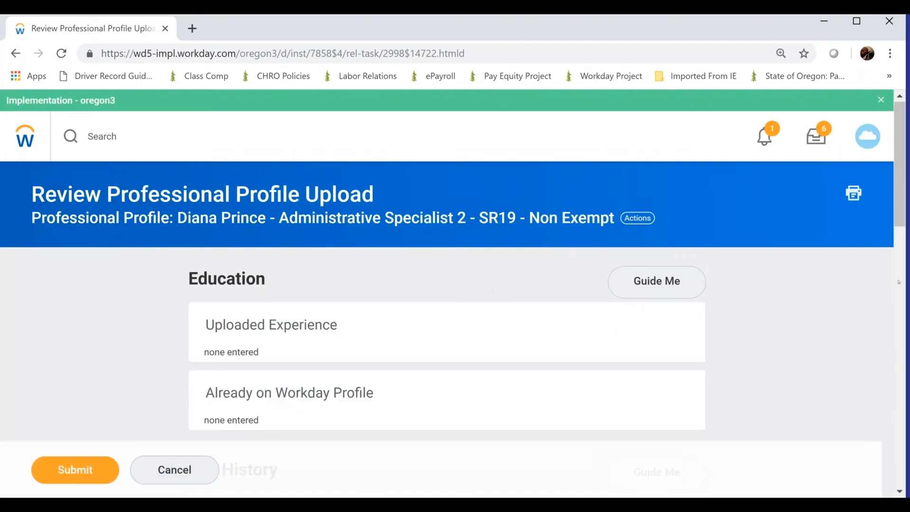
pyautogui.moveTo(903, 200); pyautogui.dragTo(892, 455)
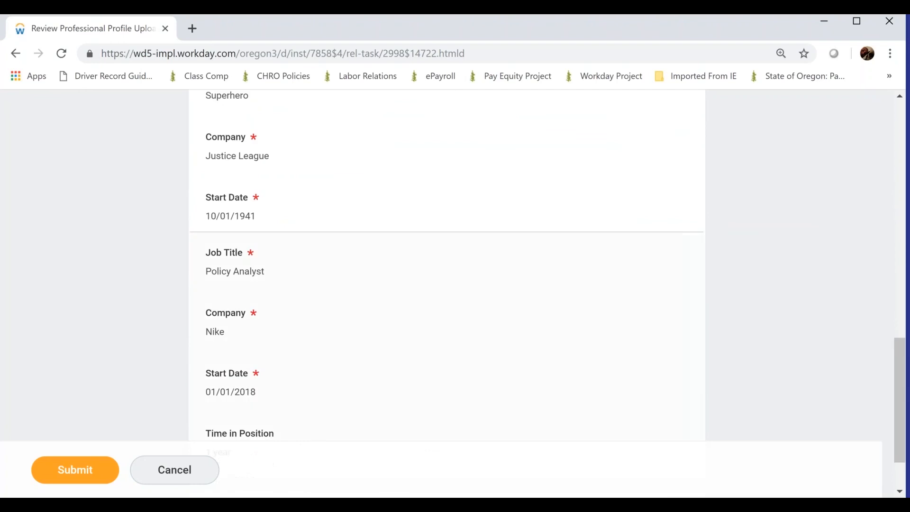
pyautogui.click(90, 471)
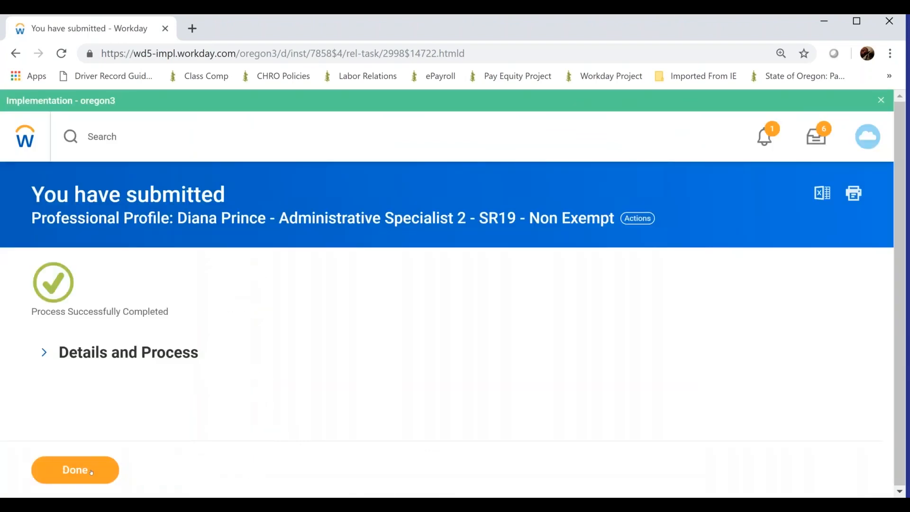
pyautogui.click(76, 470)
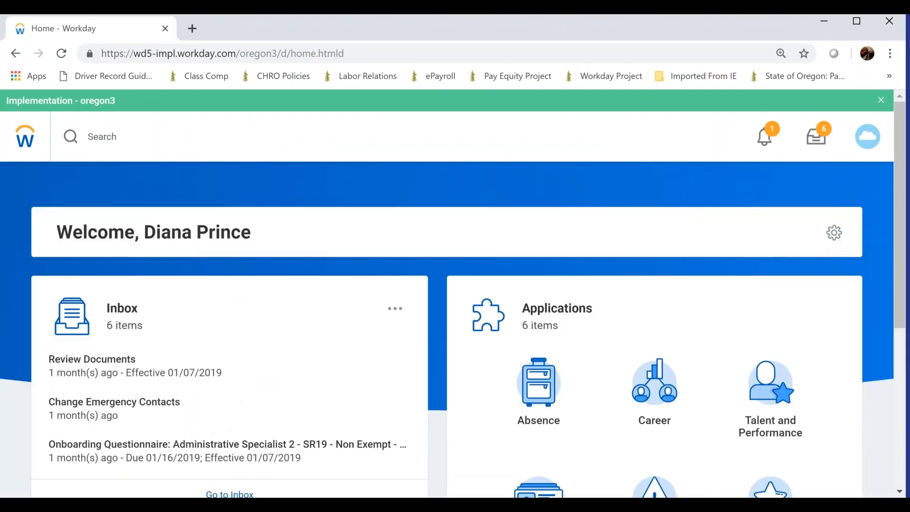
# - Open the Internal - Find Jobs report from the Career application
pyautogui.click(658, 375)
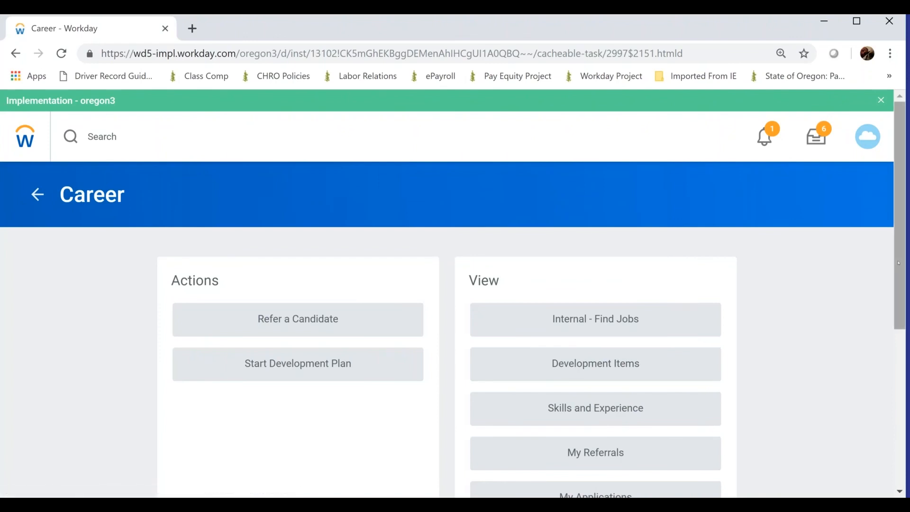
pyautogui.moveTo(899, 262); pyautogui.dragTo(890, 296)
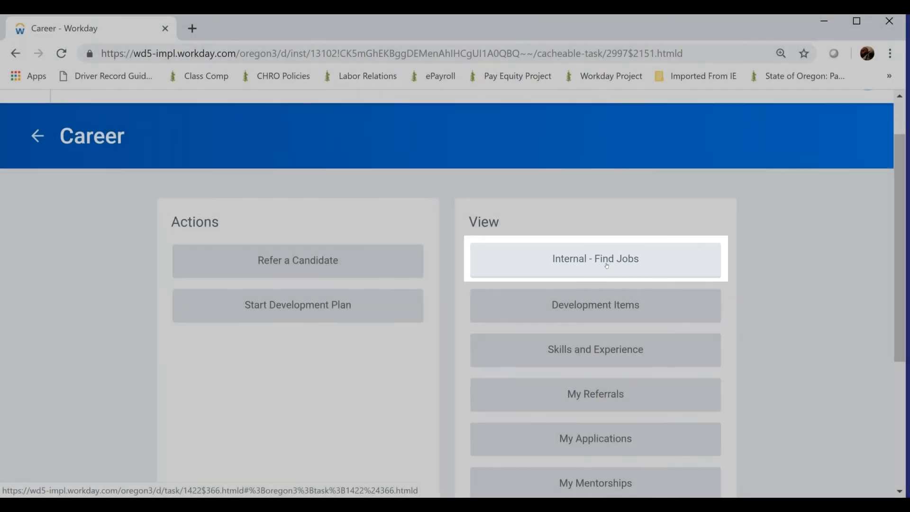
pyautogui.click(606, 266)
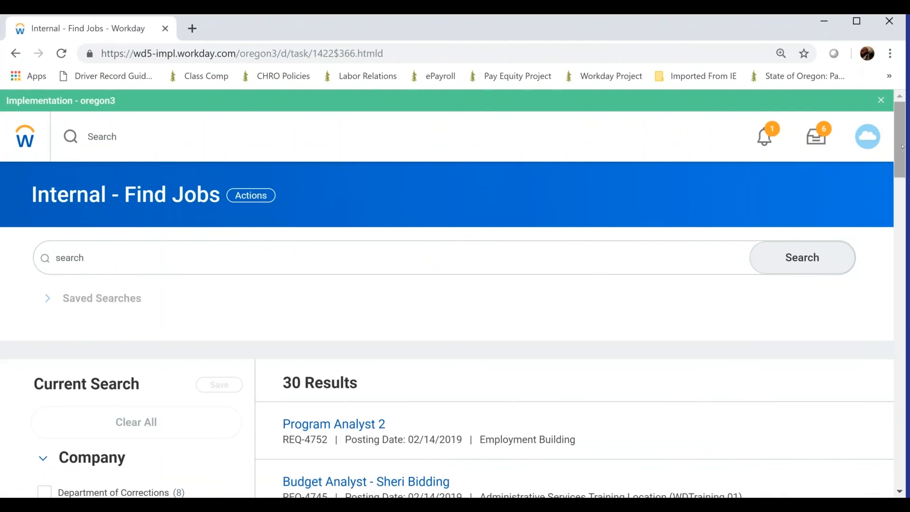
# - Search Workday for "find jobs" and open the Internal - Find Jobs report to browse its postings and filters
pyautogui.moveTo(902, 147)
pyautogui.mouseDown()
pyautogui.moveTo(902, 157)
pyautogui.moveTo(901, 142)
pyautogui.mouseUp()
pyautogui.click(228, 141)
pyautogui.write('find jobs')
pyautogui.press('Return')
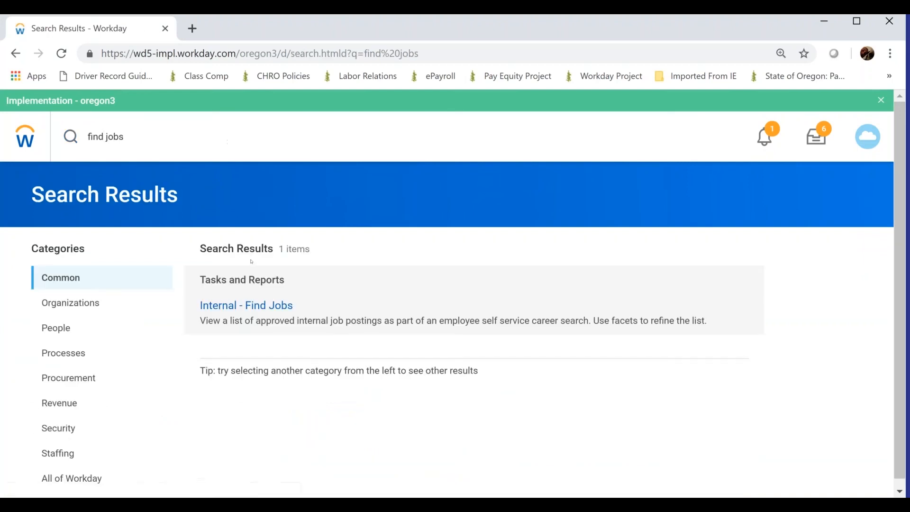
pyautogui.click(256, 306)
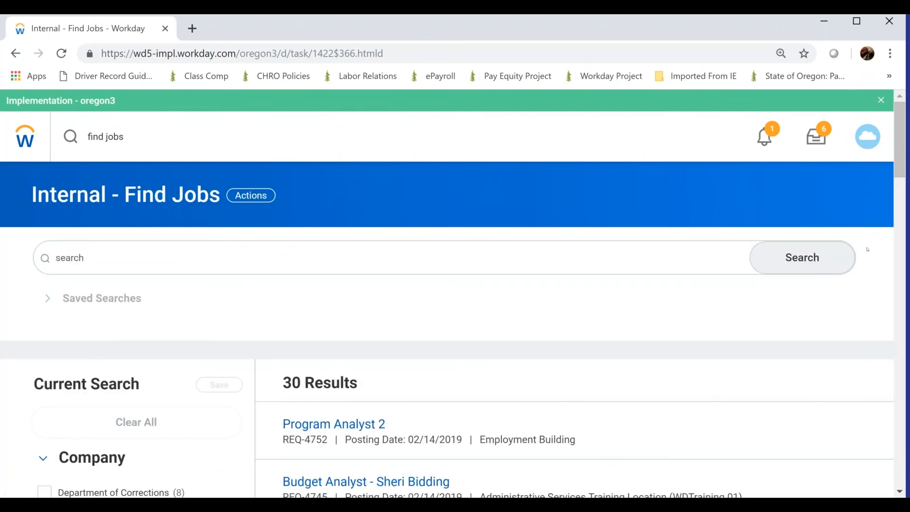
pyautogui.moveTo(898, 173); pyautogui.dragTo(899, 212)
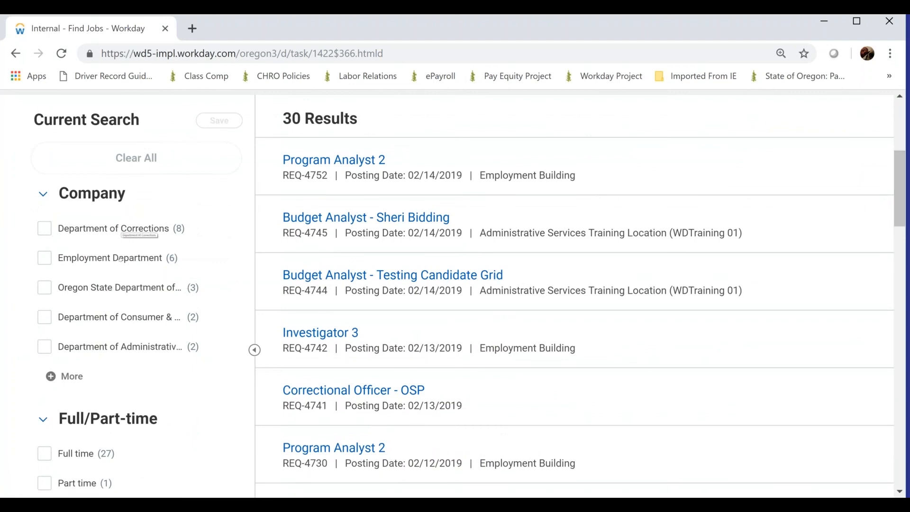
pyautogui.moveTo(906, 189); pyautogui.dragTo(880, 154)
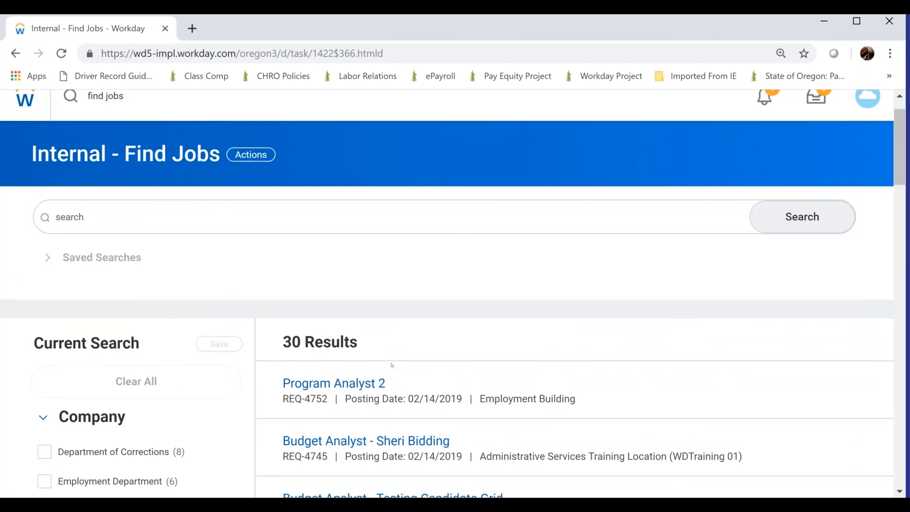
pyautogui.moveTo(898, 145); pyautogui.dragTo(898, 137)
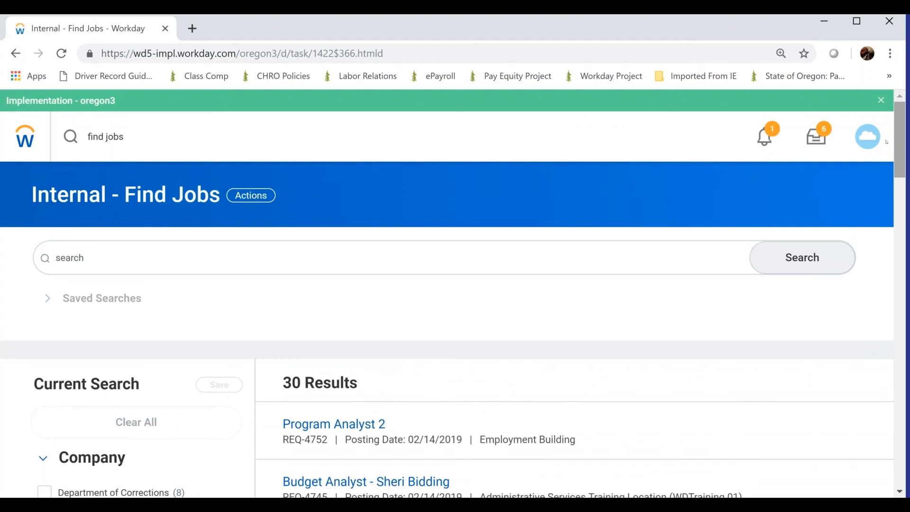